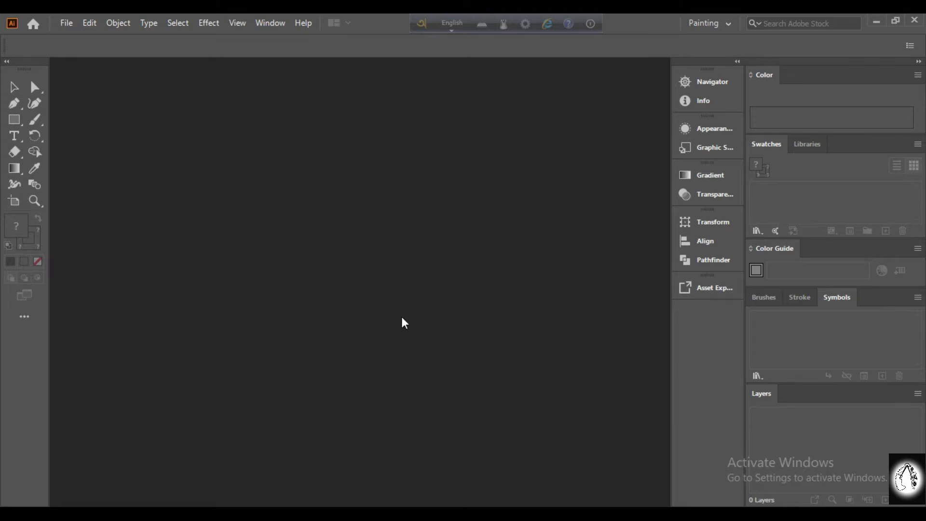
Open the New Document dialog with its default portrait preset for an untitled document
{"action": "left_click", "coordinate": [67, 27]}
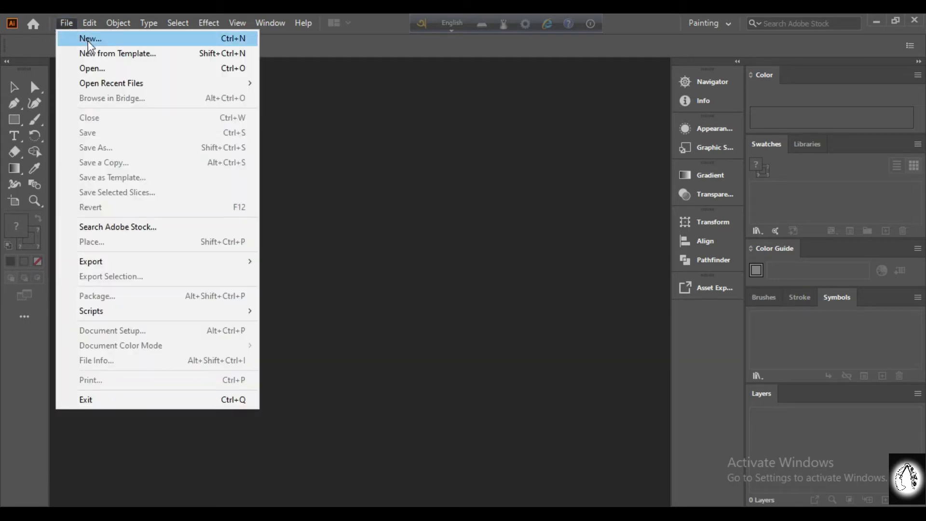
{"action": "left_click", "coordinate": [87, 40]}
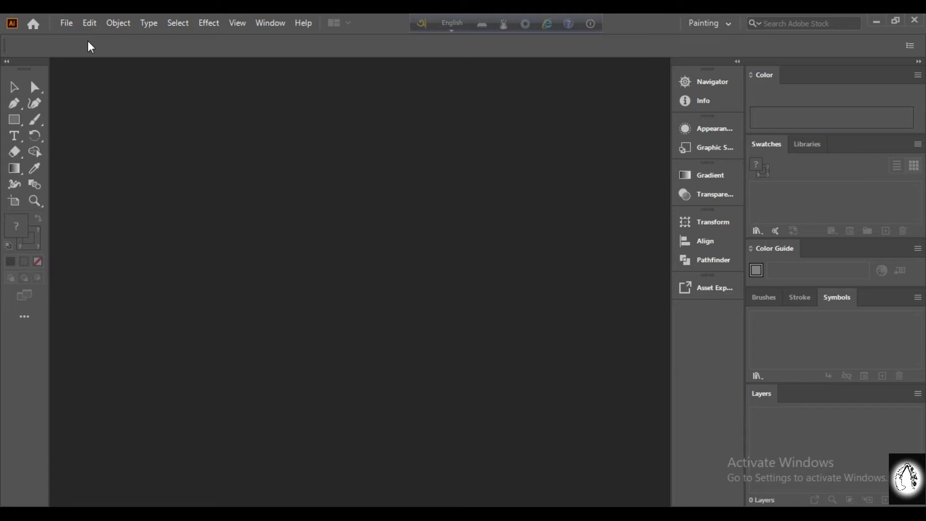
{"action": "key", "text": "ctrl+n"}
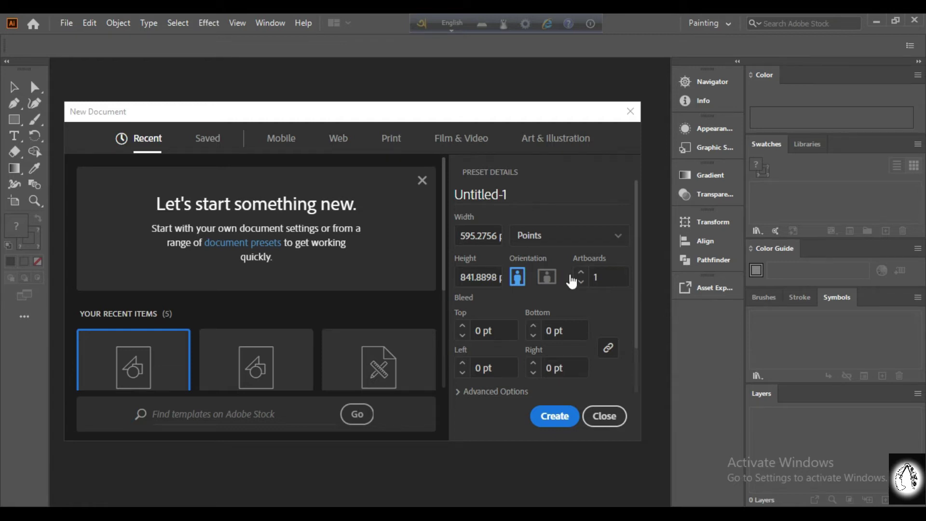
Choose the A4 blank print preset, 595.28 × 841.89 pt portrait
{"action": "mouse_move", "coordinate": [445, 253]}
{"action": "left_mouse_down"}
{"action": "mouse_move", "coordinate": [445, 279]}
{"action": "mouse_move", "coordinate": [441, 247]}
{"action": "left_mouse_up"}
{"action": "left_click", "coordinate": [388, 141]}
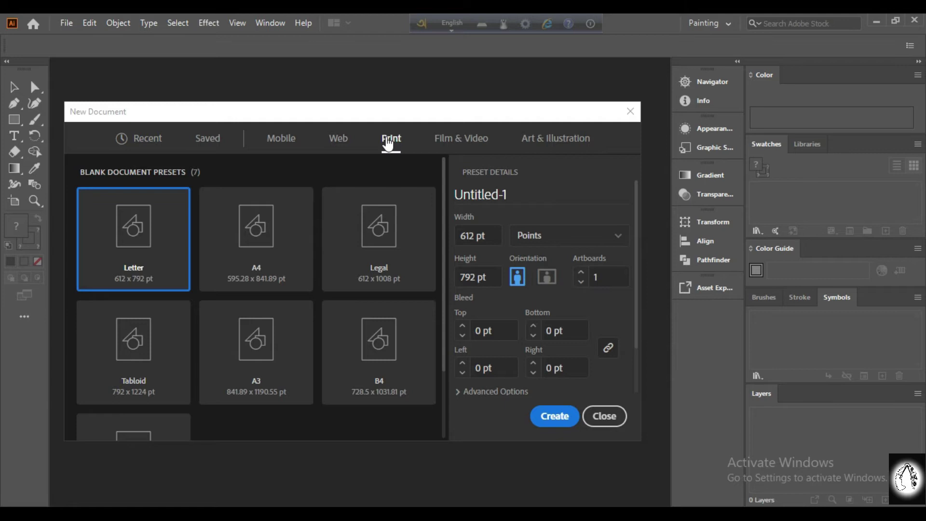
{"action": "mouse_move", "coordinate": [444, 207]}
{"action": "left_mouse_down"}
{"action": "mouse_move", "coordinate": [447, 232]}
{"action": "mouse_move", "coordinate": [447, 209]}
{"action": "left_mouse_up"}
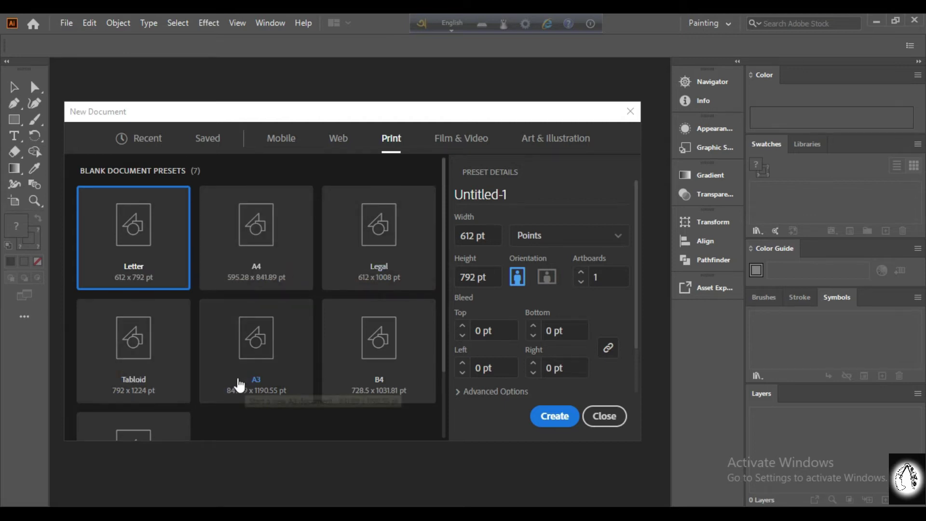
{"action": "mouse_move", "coordinate": [443, 276]}
{"action": "left_mouse_down"}
{"action": "mouse_move", "coordinate": [440, 354]}
{"action": "mouse_move", "coordinate": [435, 273]}
{"action": "left_mouse_up"}
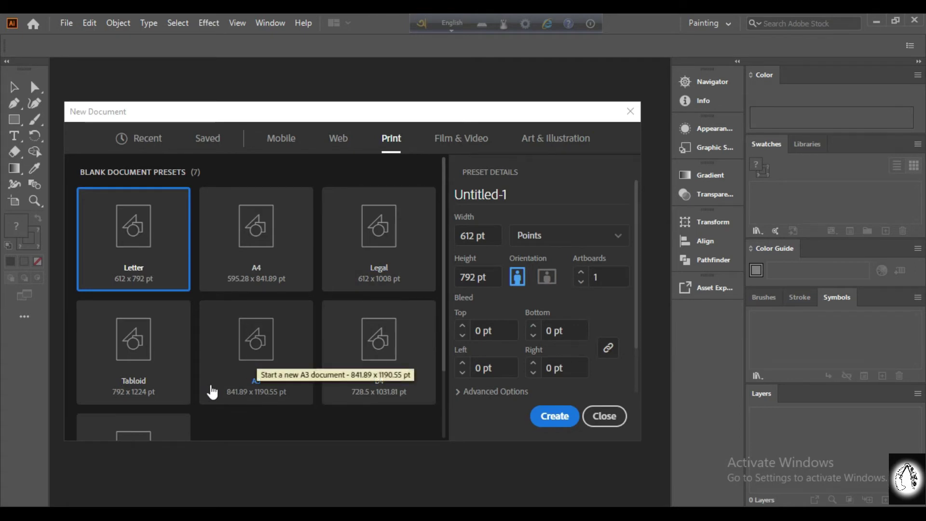
{"action": "left_click", "coordinate": [244, 254]}
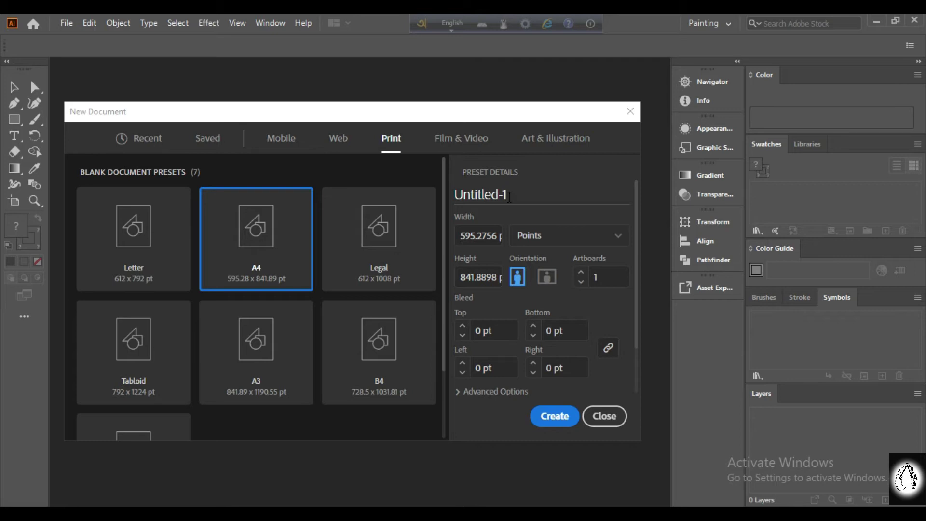
Replace the default name Untitled-1 with design1
{"action": "triple_click", "coordinate": [509, 194]}
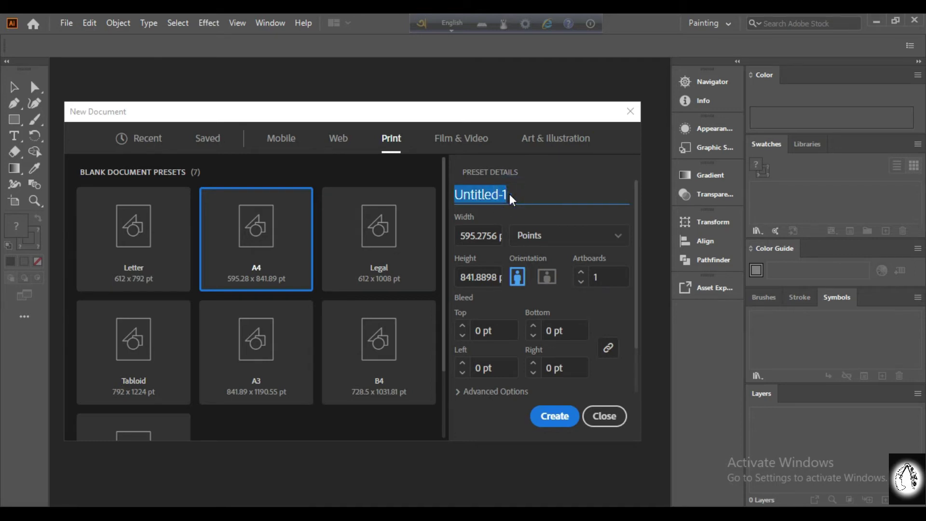
{"action": "key", "text": "BackSpace"}
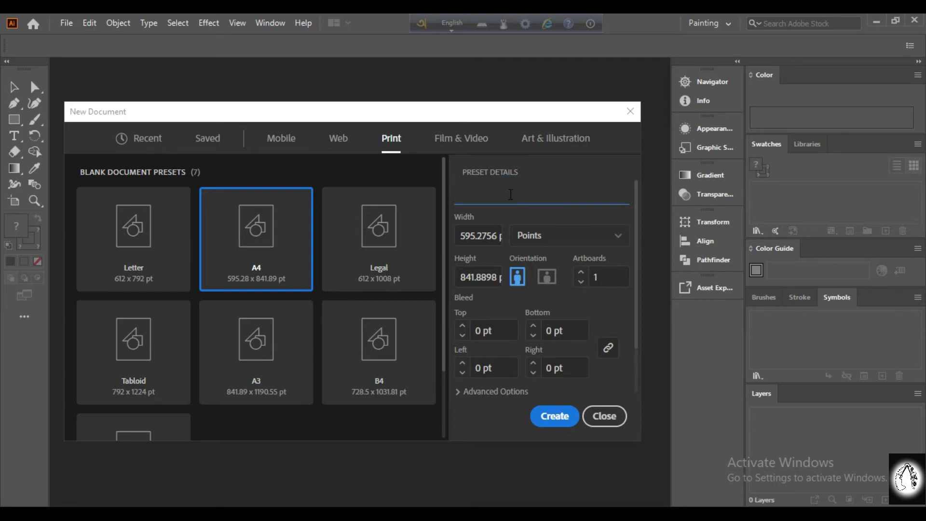
{"action": "type", "text": "design1"}
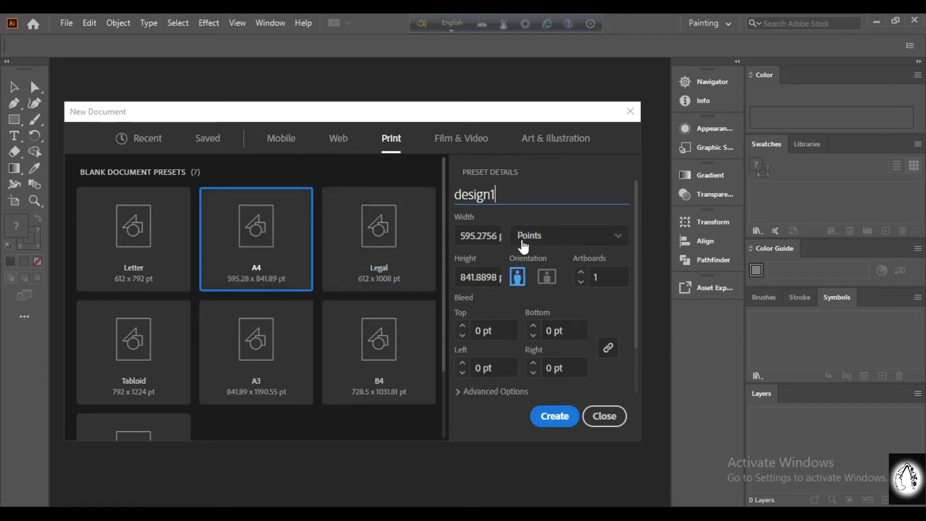
{"action": "left_click", "coordinate": [475, 235]}
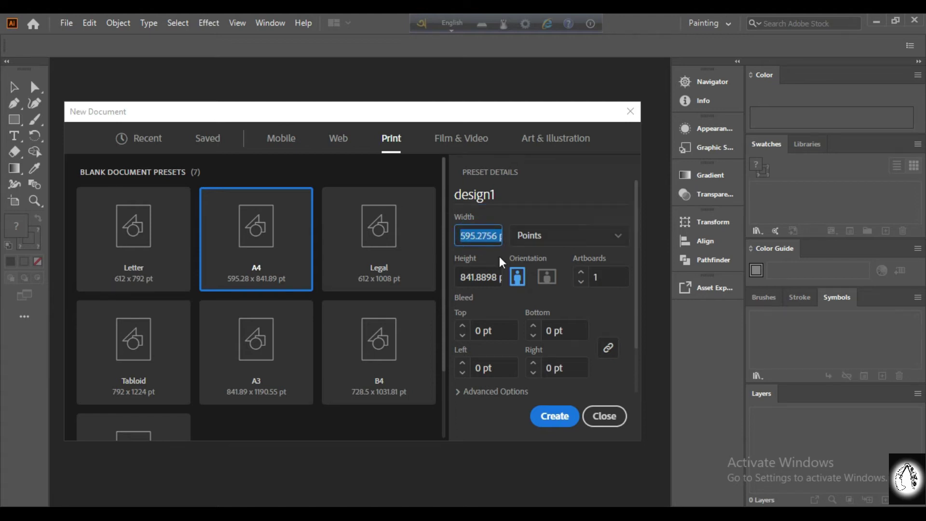
{"action": "left_click", "coordinate": [484, 258]}
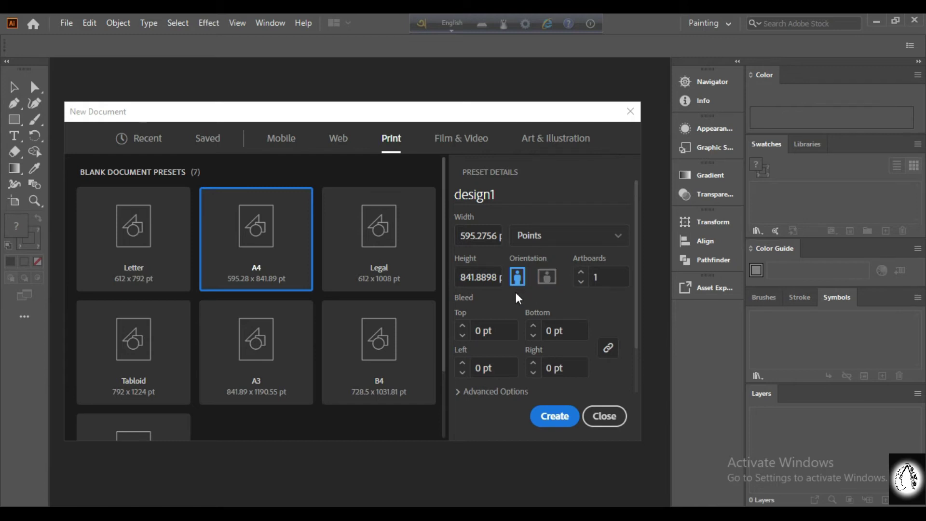
{"action": "left_click", "coordinate": [556, 279]}
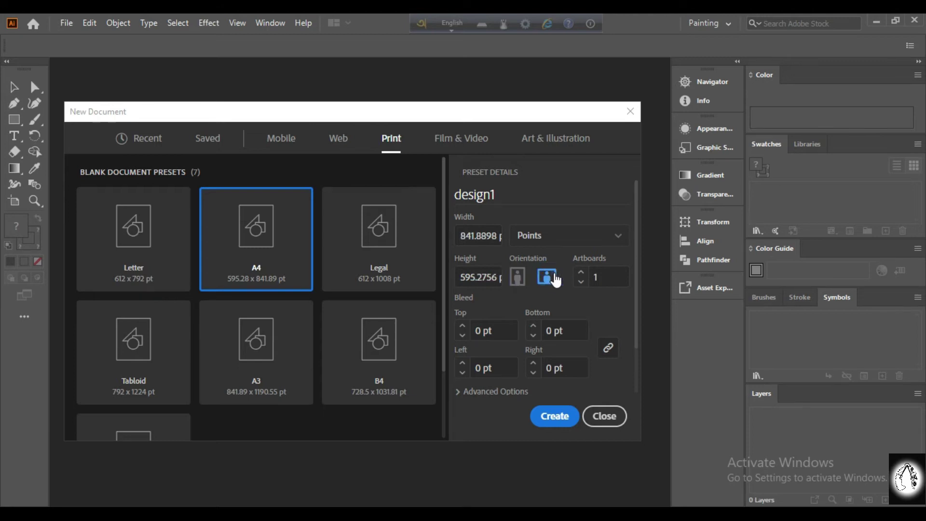
{"action": "left_click", "coordinate": [519, 281]}
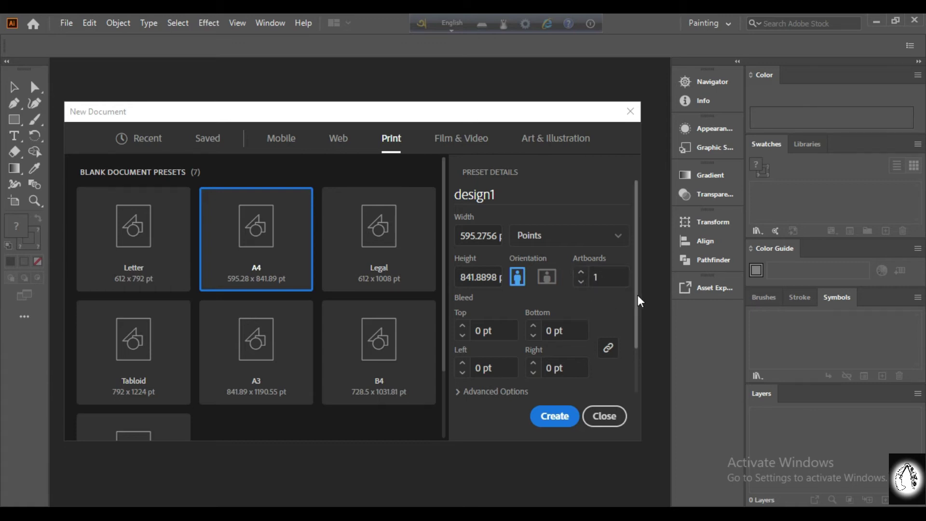
Expand Advanced Options and list the colour modes, with CMYK Color still set
{"action": "left_click_drag", "start_coordinate": [636, 295], "coordinate": [639, 346]}
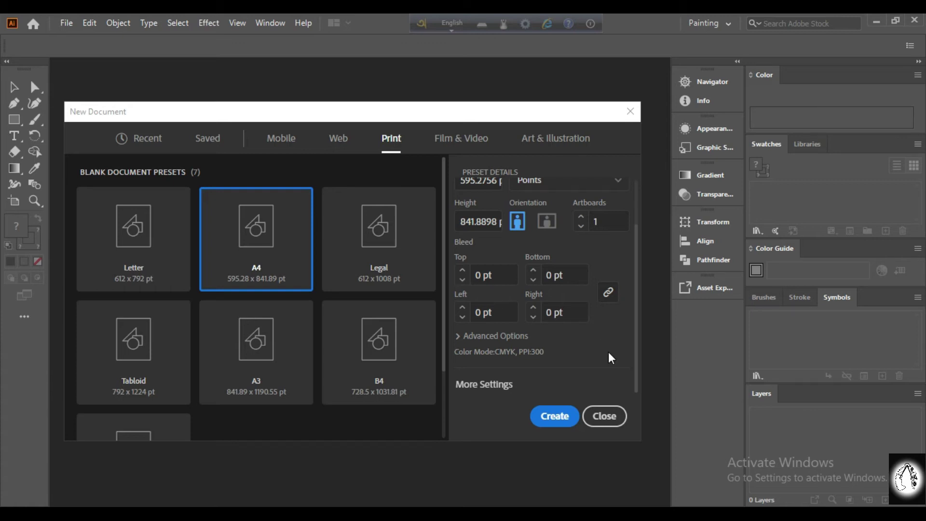
{"action": "left_click", "coordinate": [457, 336]}
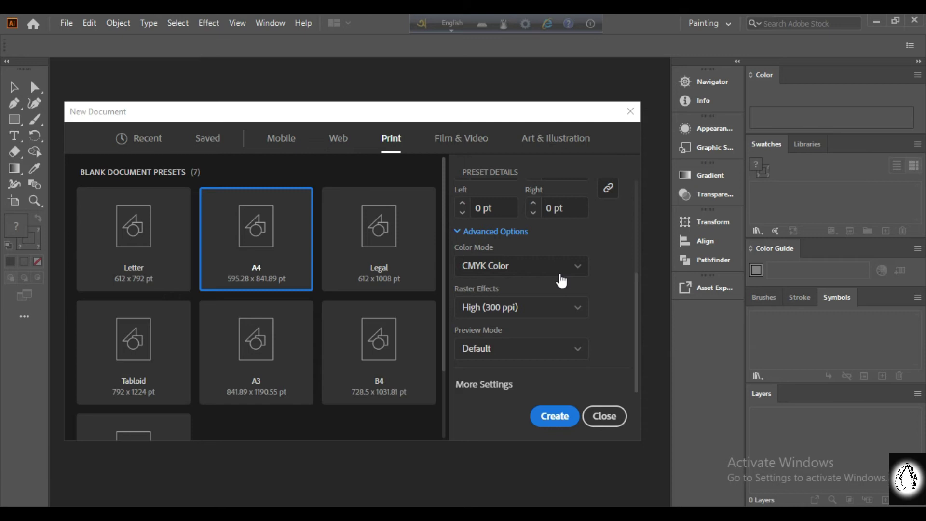
{"action": "left_click", "coordinate": [577, 266]}
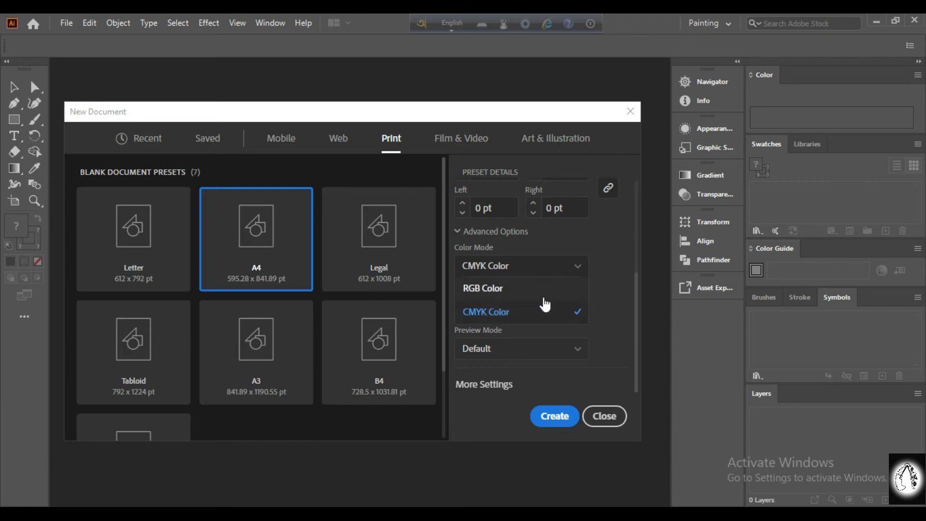
Keep CMYK Color and list the raster effects resolutions, with High (300 ppi) set
{"action": "left_click", "coordinate": [606, 278]}
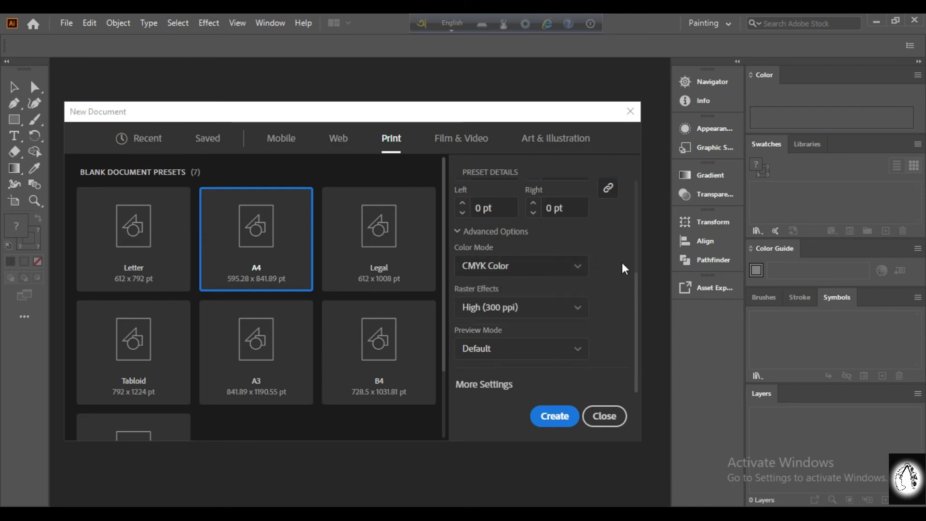
{"action": "left_click", "coordinate": [637, 285]}
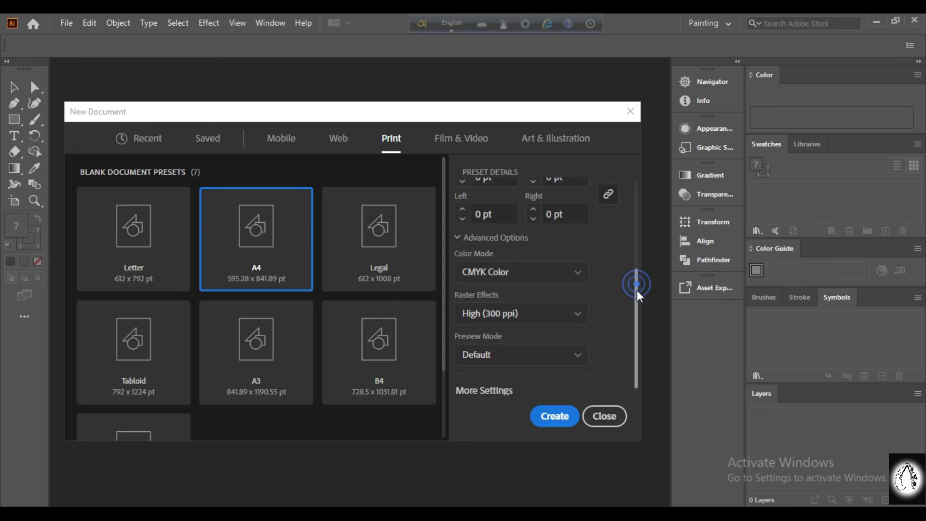
{"action": "left_click", "coordinate": [578, 308]}
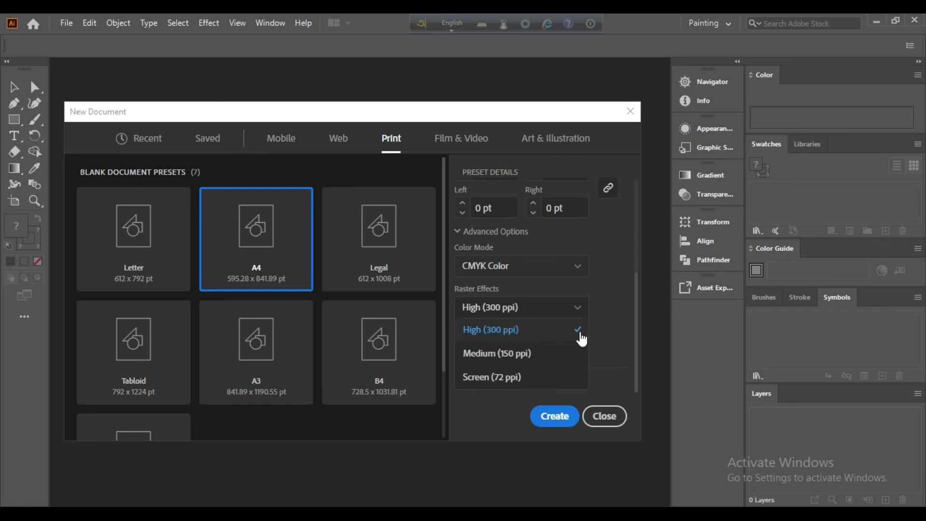
Keep High (300 ppi) raster effects and scroll Preset Details back to the top
{"action": "left_click", "coordinate": [596, 318]}
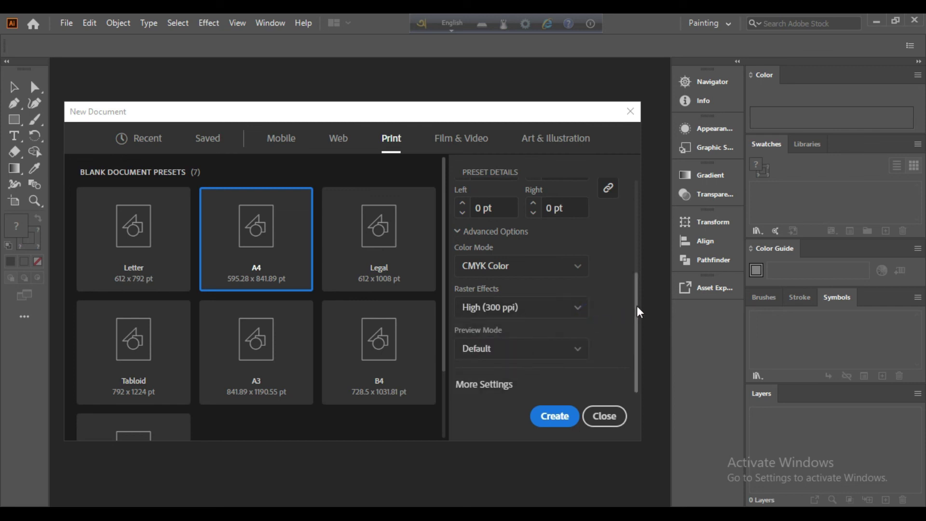
{"action": "left_click_drag", "start_coordinate": [637, 324], "coordinate": [635, 213]}
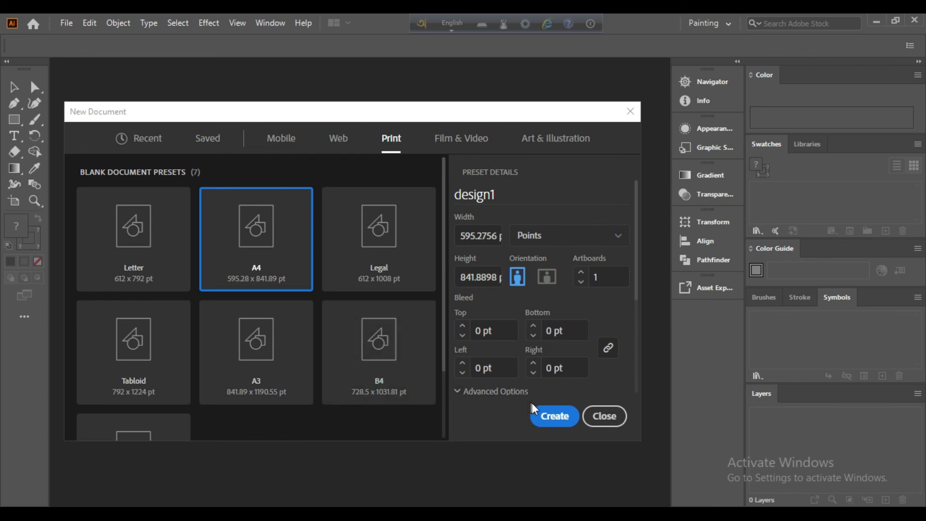
Create design1 as a blank A4 portrait CMYK document
{"action": "left_click", "coordinate": [543, 419]}
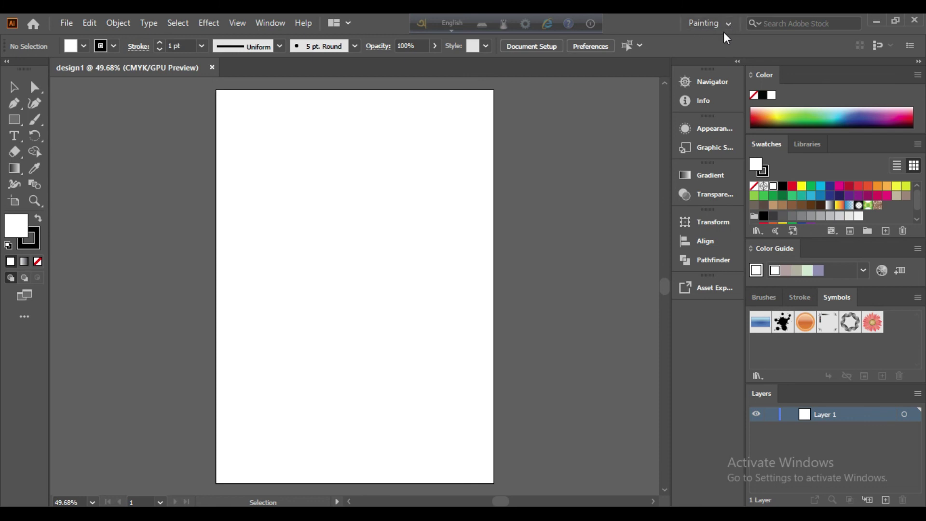
{"action": "left_click", "coordinate": [728, 32]}
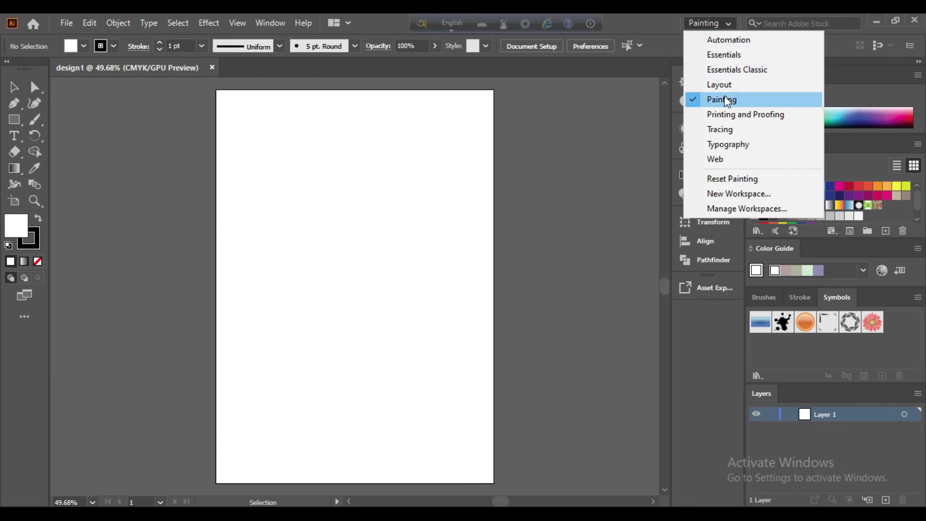
{"action": "left_click", "coordinate": [637, 171]}
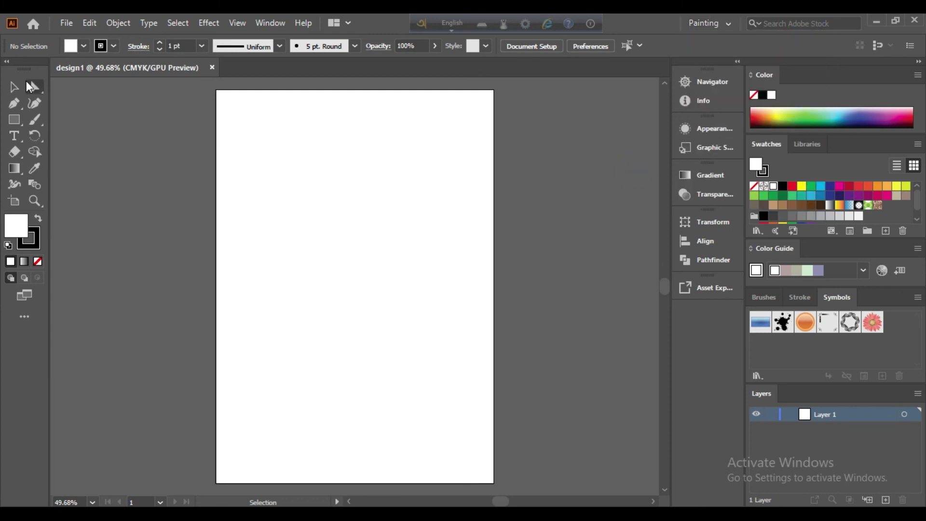